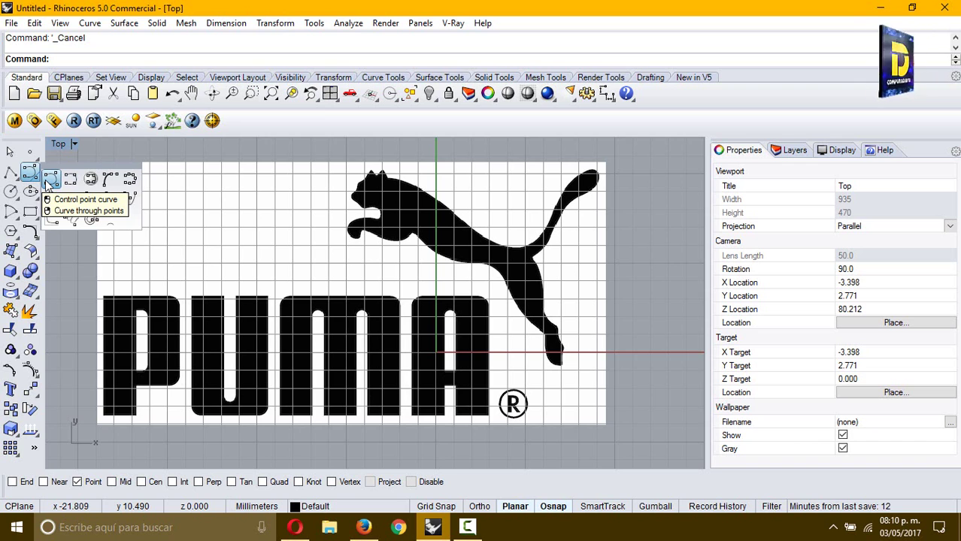
Draw an open, wavy seven-point control point curve in the empty area beside the logo, and delete it
left_click(47, 183)
right_click_drag(192, 184, 395, 260)
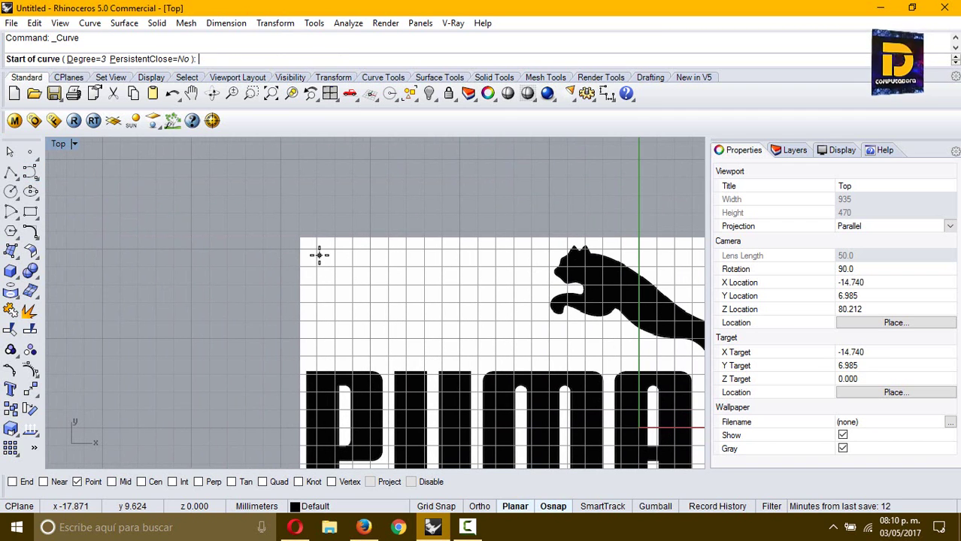
right_click_drag(239, 264, 408, 229)
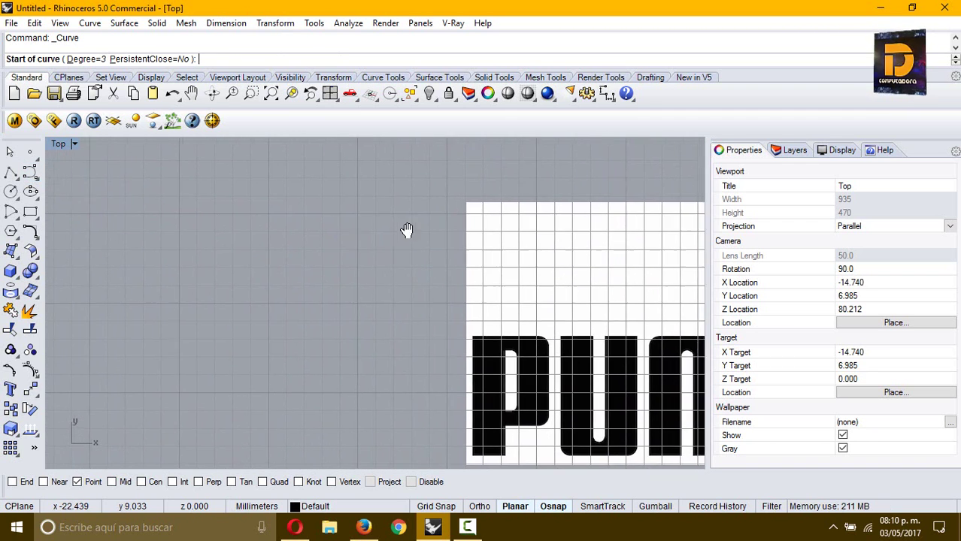
right_click_drag(302, 277, 478, 240)
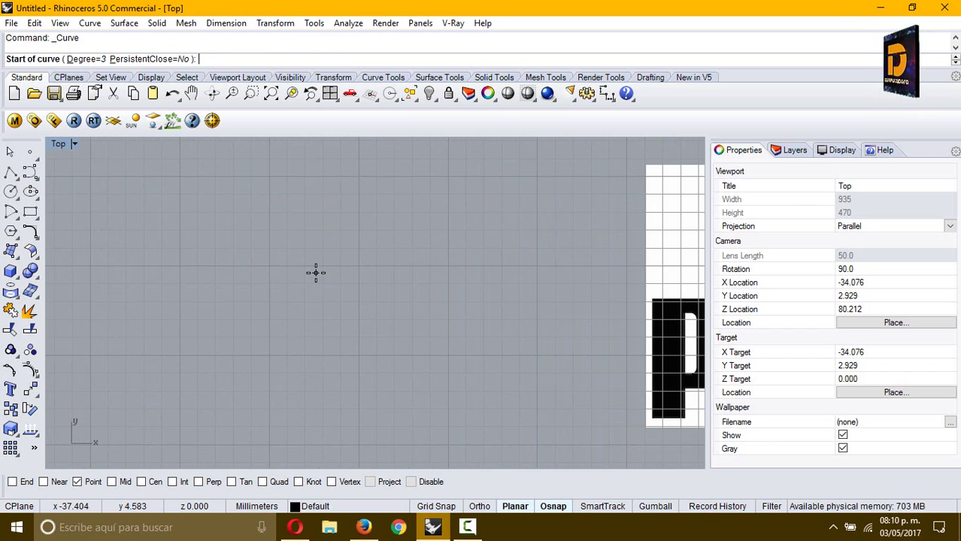
left_click(298, 350)
left_click(232, 331)
left_click(239, 259)
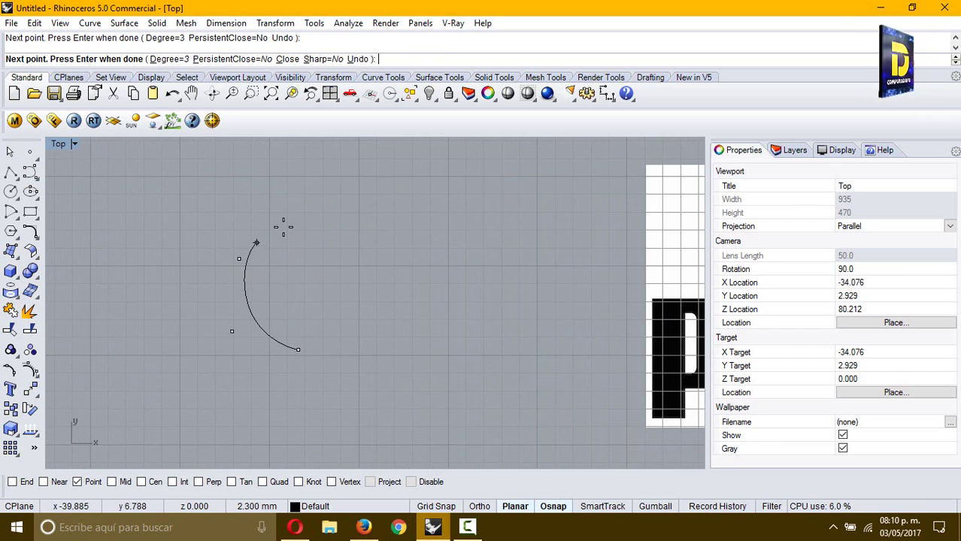
left_click(323, 230)
left_click(404, 275)
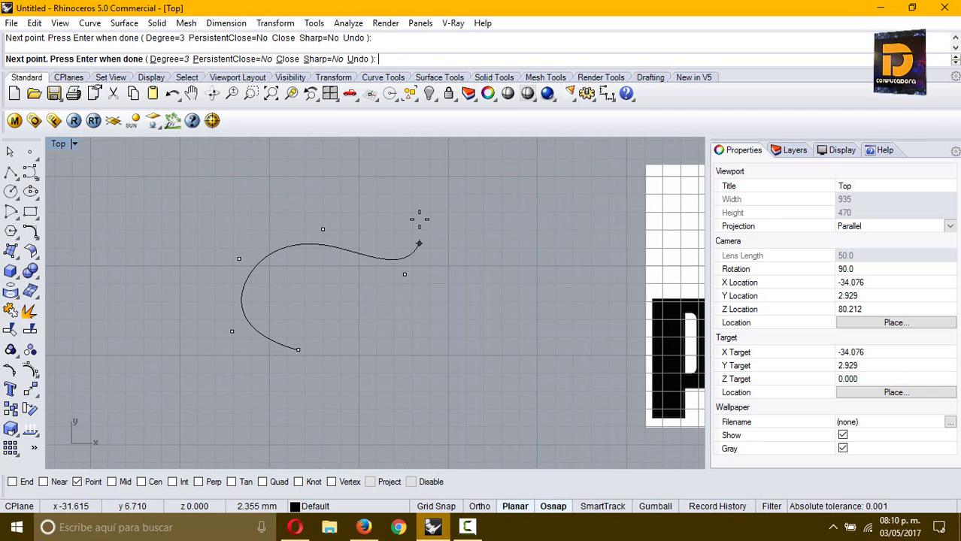
left_click(422, 198)
left_click(492, 187)
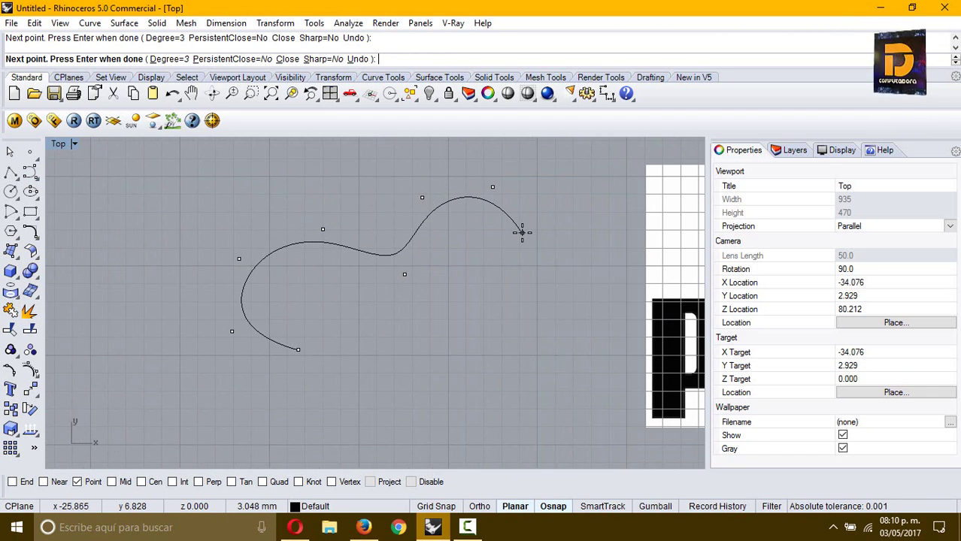
key("Return")
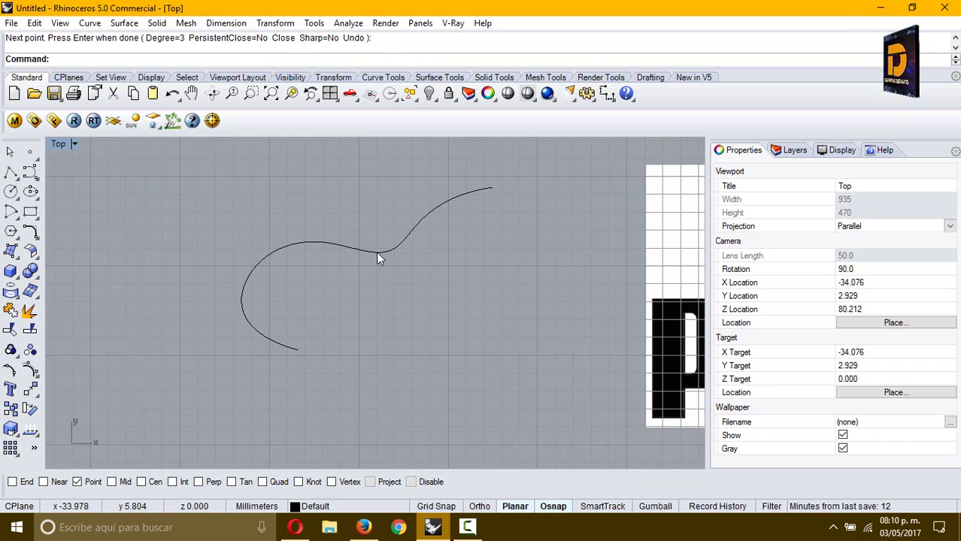
left_click(376, 252)
key("Delete")
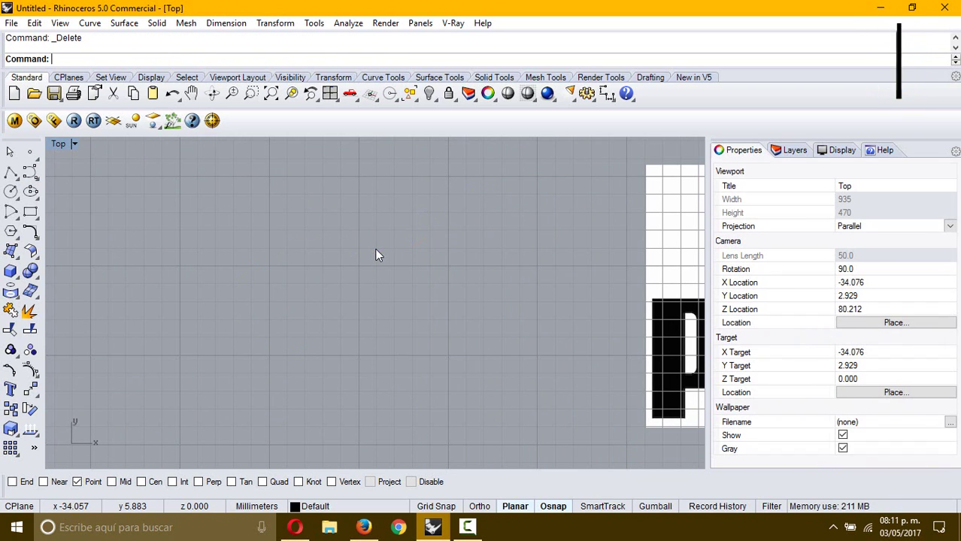
Draw a long winding degree-3 control point curve with several tight bends in the empty area beside the logo
right_click_drag(366, 257, 361, 258)
right_click(225, 238)
left_click(225, 336)
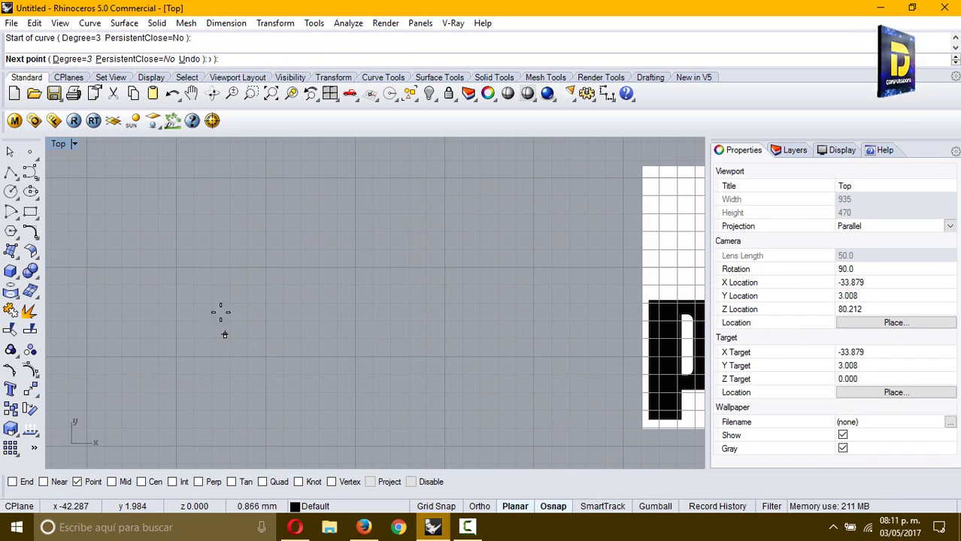
left_click(199, 292)
left_click(241, 235)
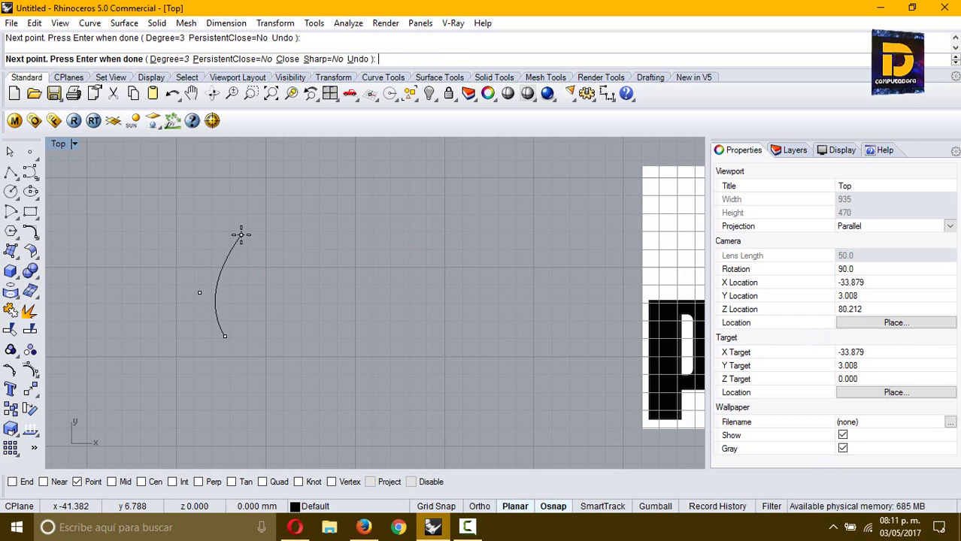
left_click(311, 263)
left_click(407, 219)
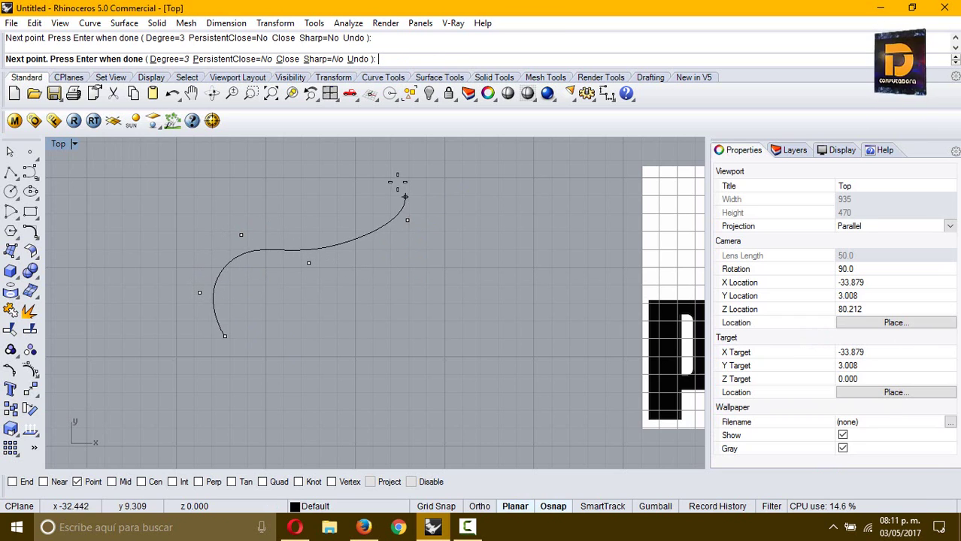
left_click(327, 173)
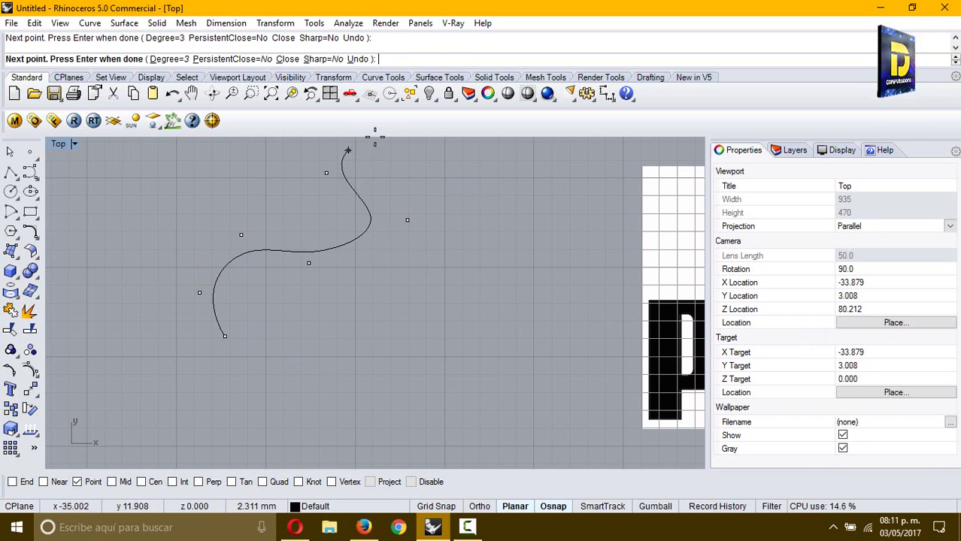
left_click(446, 173)
left_click(462, 224)
left_click(417, 302)
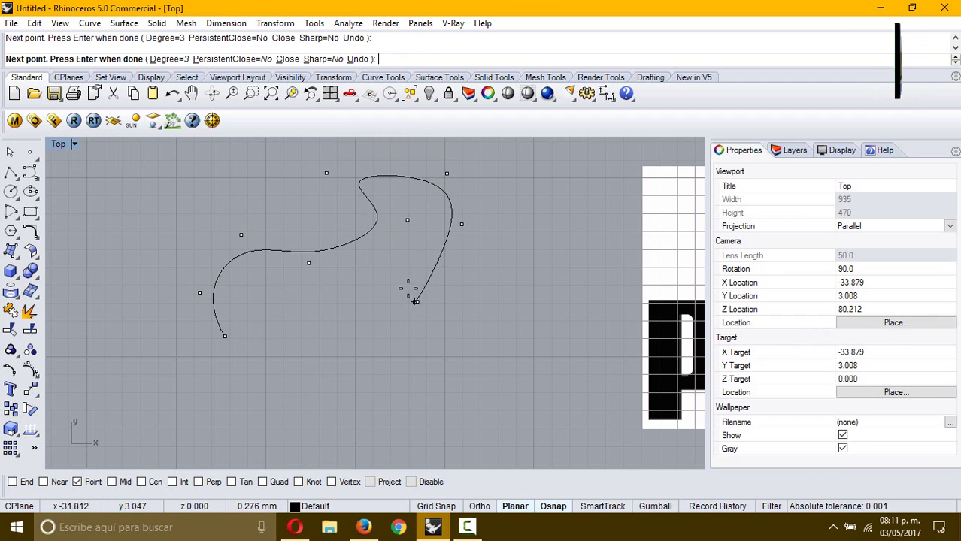
left_click(402, 202)
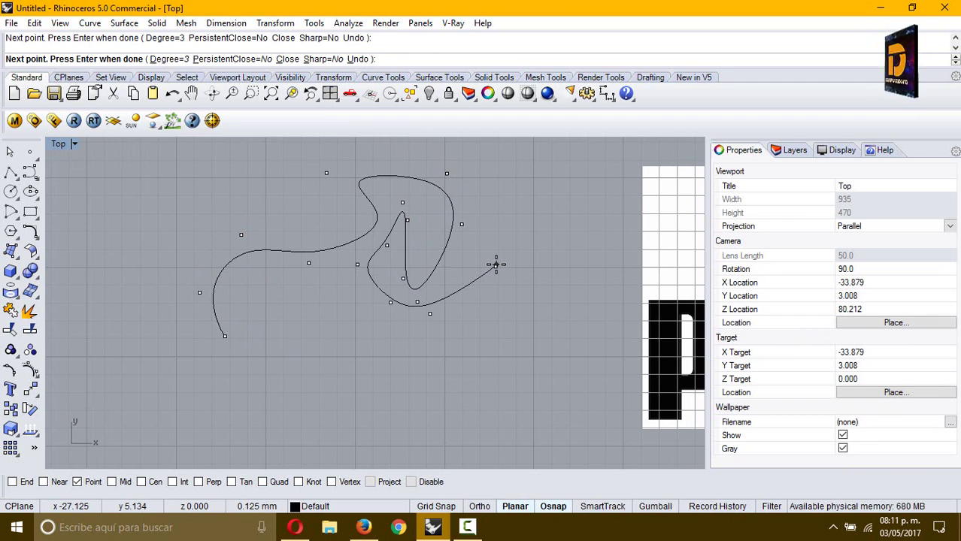
left_click(496, 264)
left_click(495, 306)
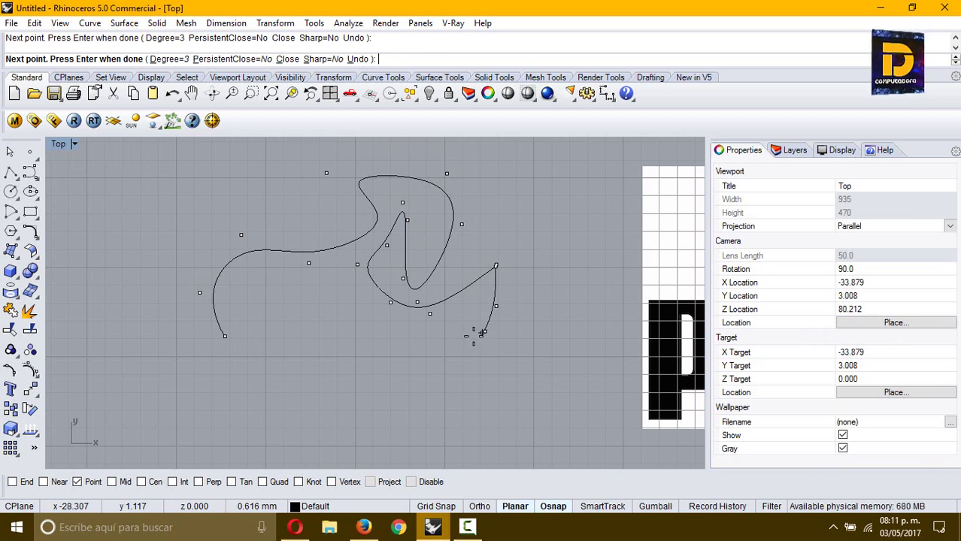
left_click(485, 331)
left_click(470, 327)
left_click(466, 305)
left_click(431, 325)
left_click(449, 361)
left_click(486, 371)
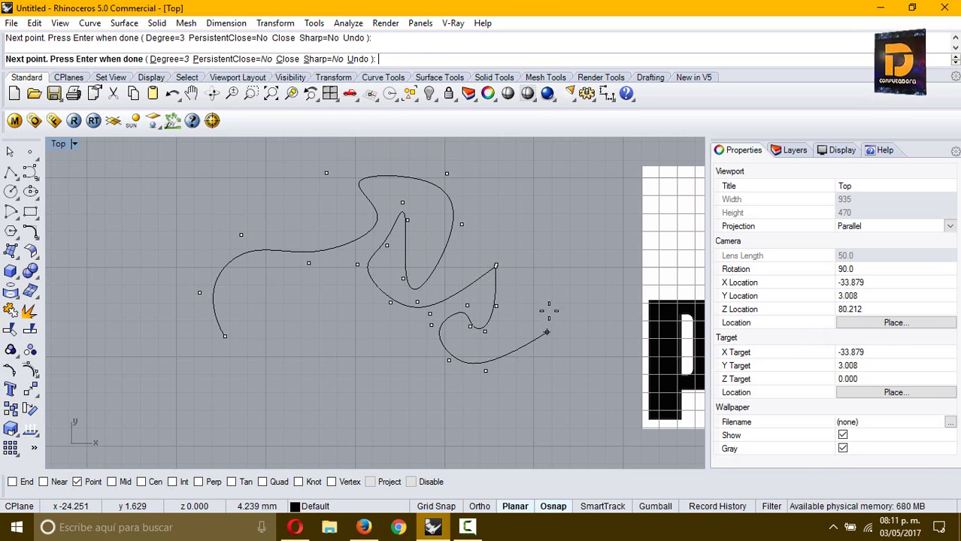
left_click(547, 327)
left_click(549, 300)
left_click(572, 345)
left_click(537, 411)
left_click(455, 432)
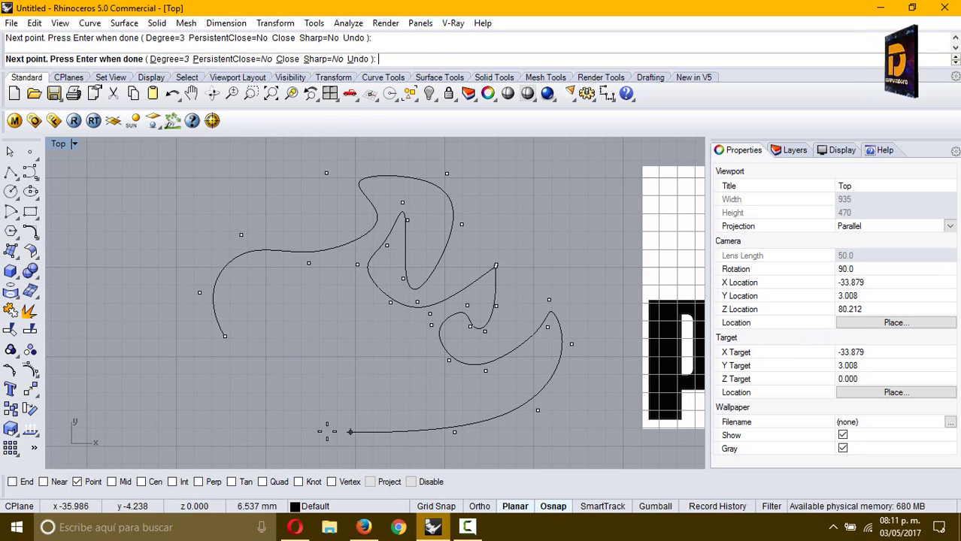
Close the winding practice curve at its start point and delete it
left_click(328, 432)
left_click(282, 406)
left_click(226, 335)
left_click(241, 348)
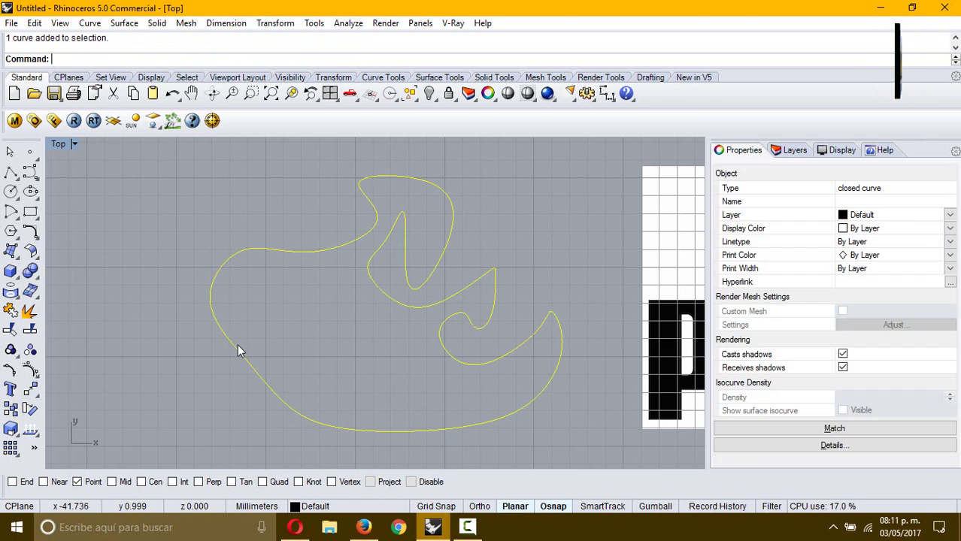
key("Delete")
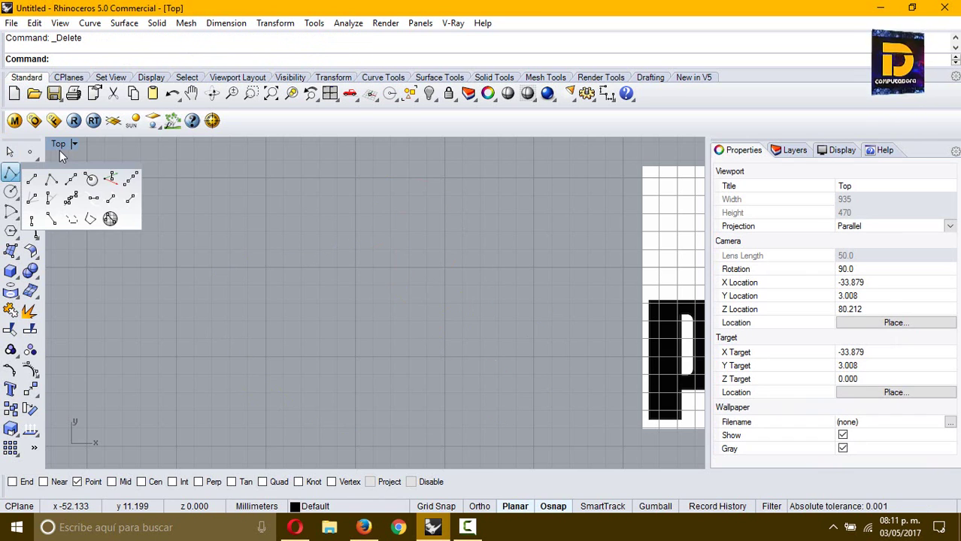
Start a degree-3 control point curve at the notch behind the puma's foreleg and trace the leg's underside and around the paw
left_click(30, 172)
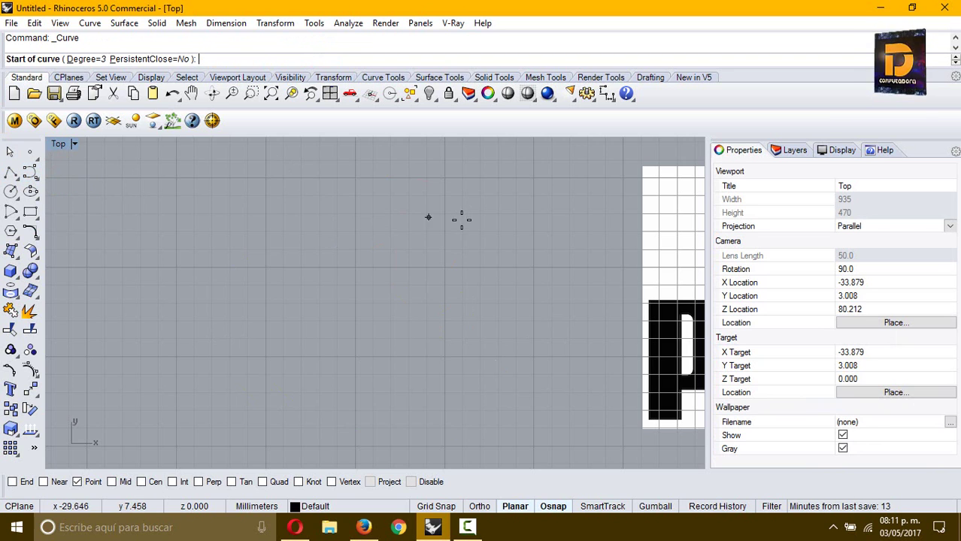
right_click_drag(461, 219, 238, 218)
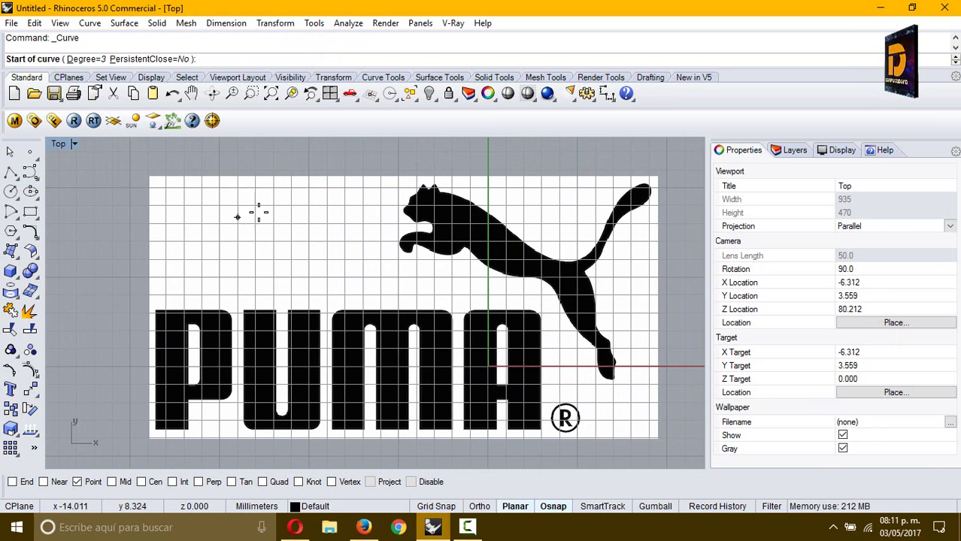
scroll(432, 194, "up", 5)
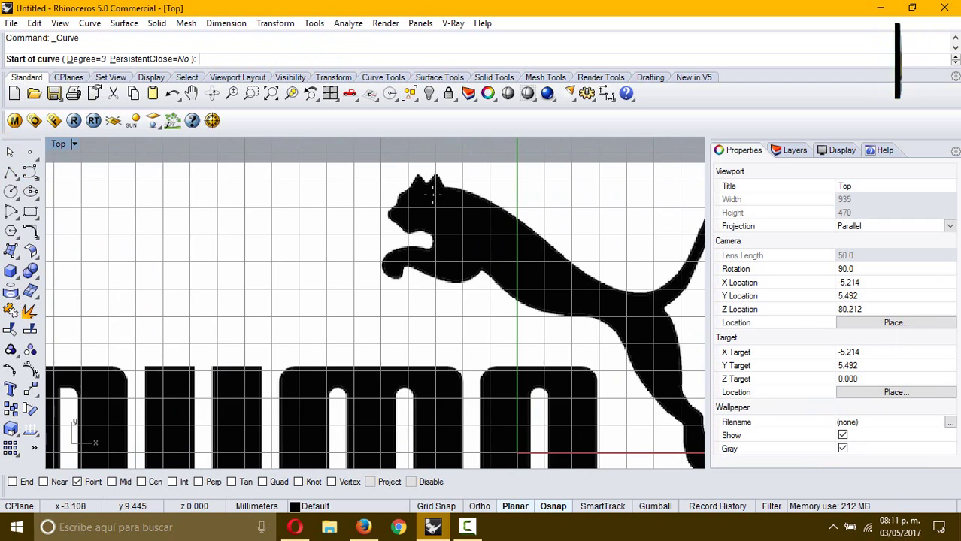
scroll(395, 217, "up", 3)
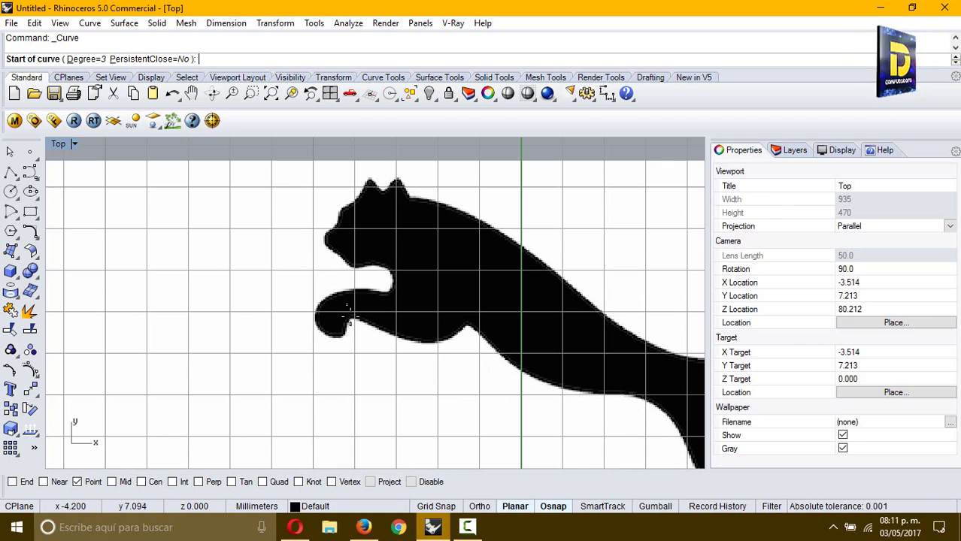
left_click(470, 320)
left_click(457, 333)
left_click(443, 343)
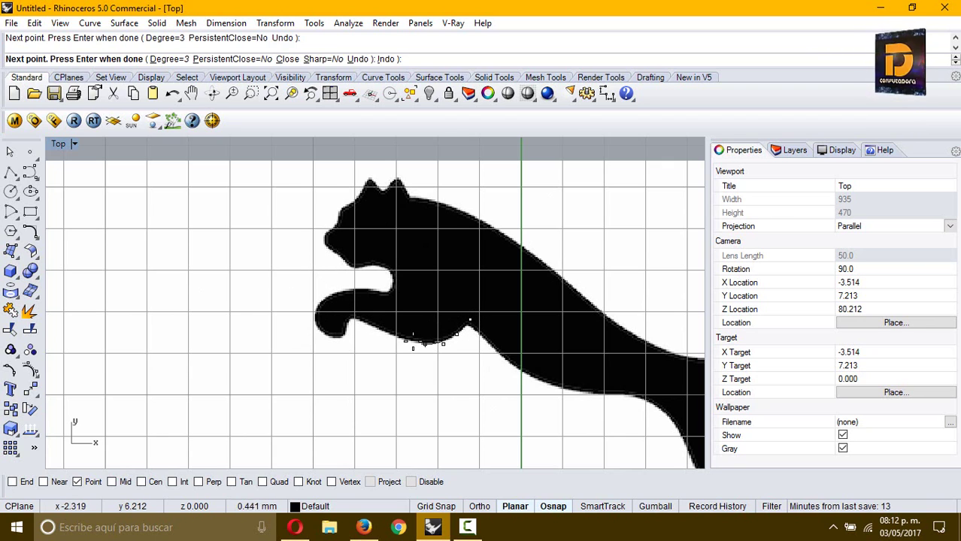
left_click(413, 341)
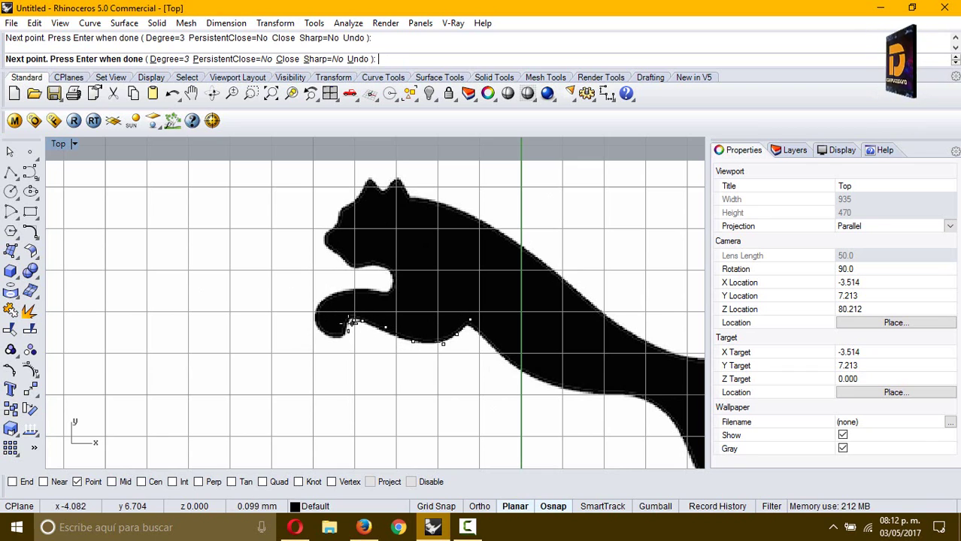
left_click(321, 341)
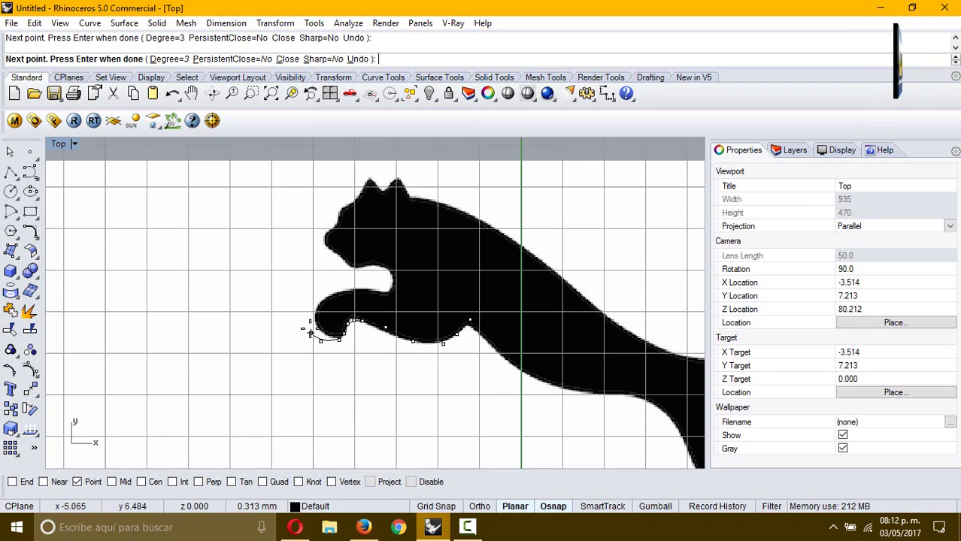
left_click(312, 313)
left_click(318, 300)
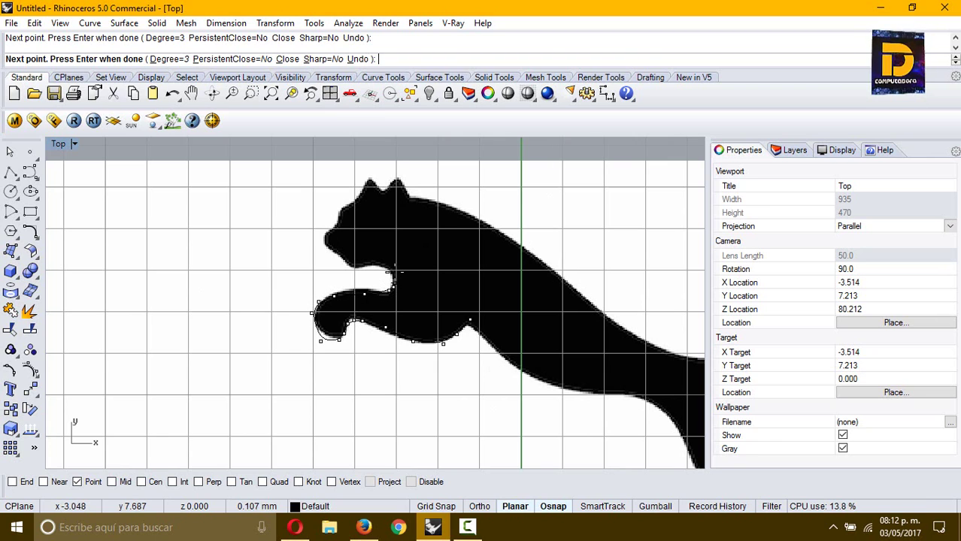
Continue the curve from the throat along the puma's jaw, face and both ears to the nape
left_click(378, 265)
left_click(358, 274)
left_click(342, 266)
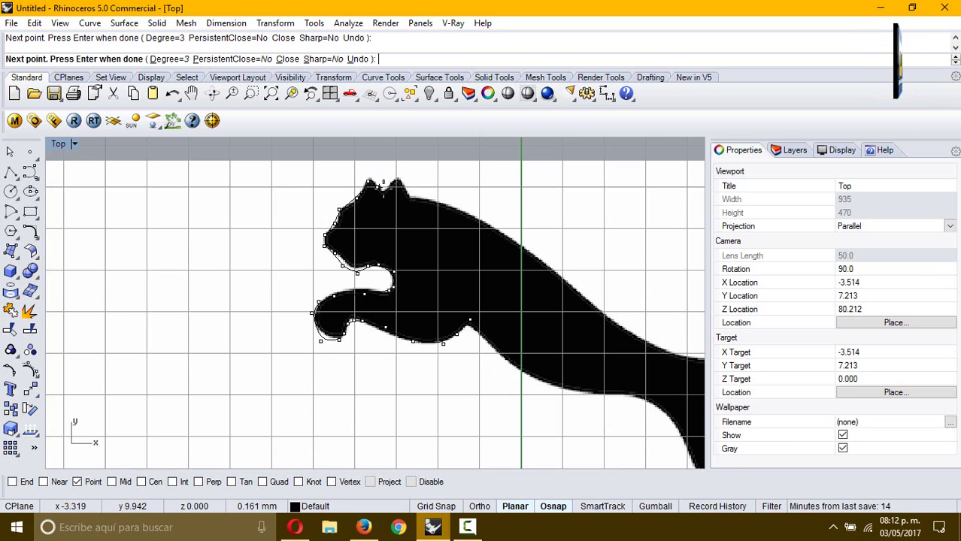
left_click(407, 192)
left_click(428, 198)
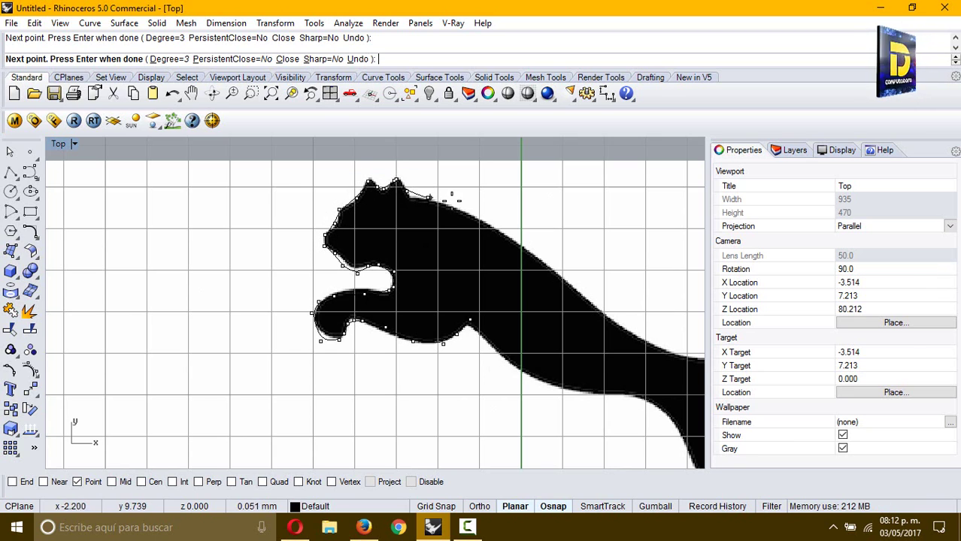
Continue the curve along the puma's back from the nape to the base of the tail
left_click(466, 215)
left_click(496, 229)
left_click(522, 245)
left_click(559, 270)
right_click_drag(580, 285, 421, 224)
left_click(426, 237)
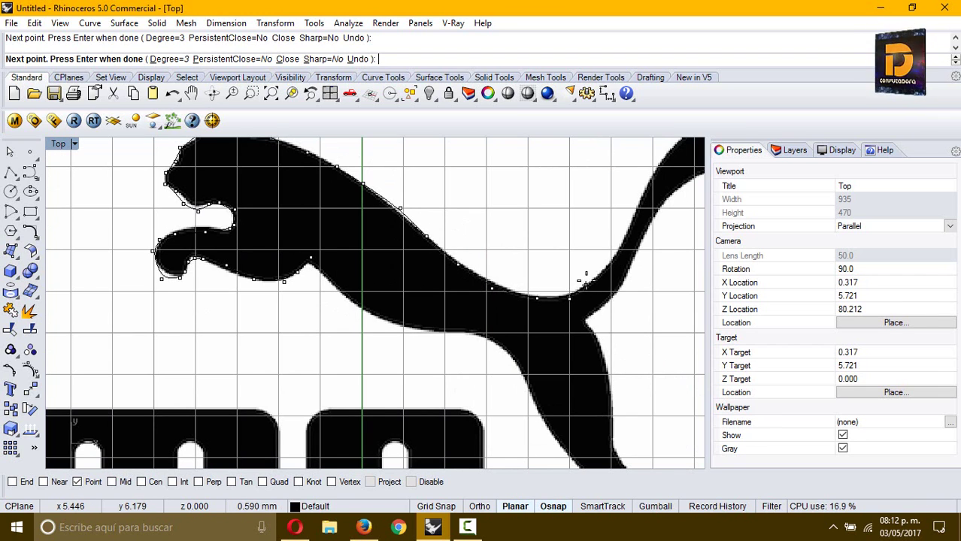
Continue the curve up the tail's upper edge, around its tip and back along its underside to the top of the hind leg
right_click_drag(595, 280, 511, 328)
left_click(531, 303)
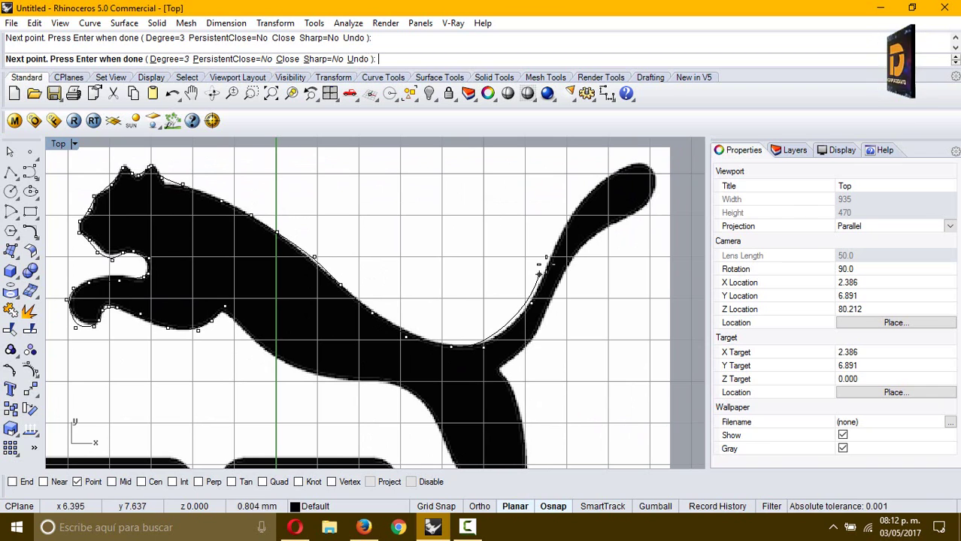
left_click(548, 260)
left_click(579, 206)
left_click(613, 170)
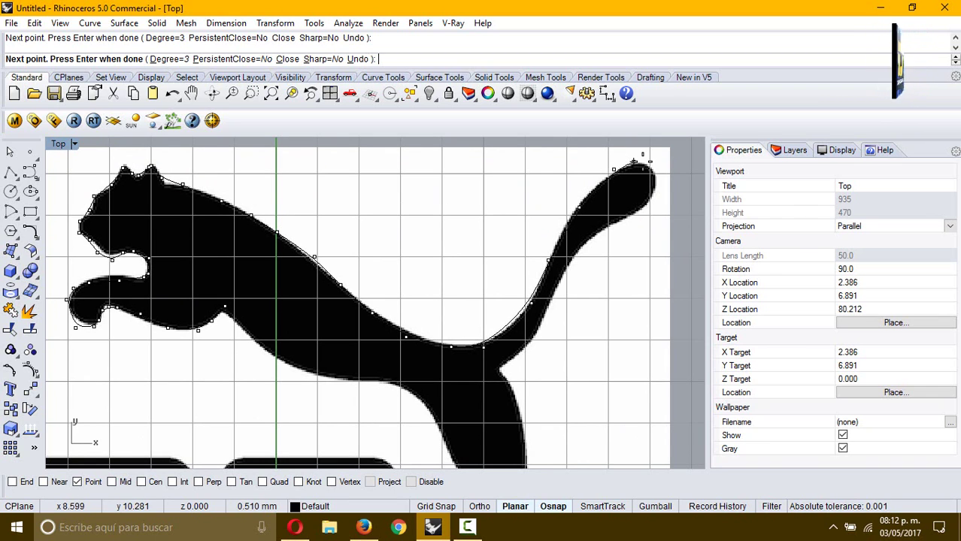
left_click(643, 162)
left_click(653, 195)
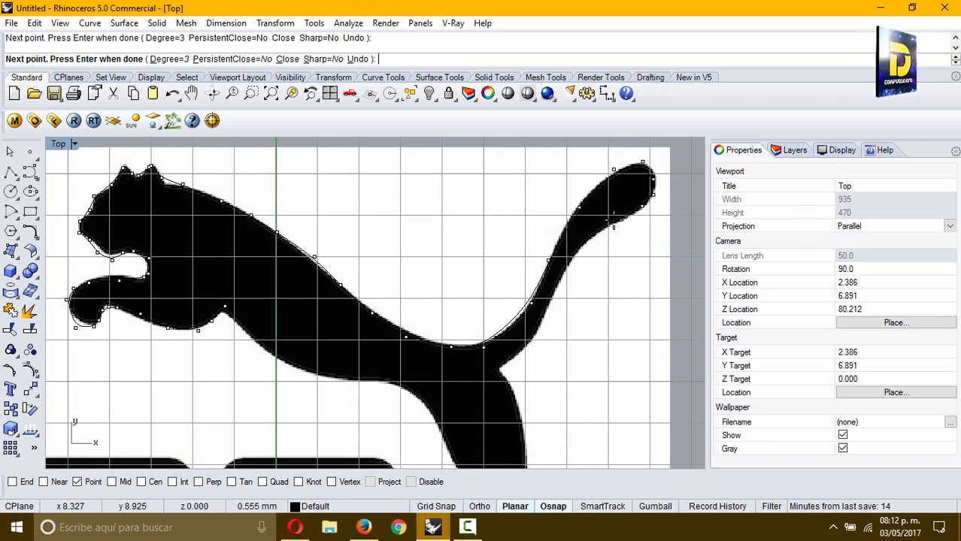
left_click(590, 240)
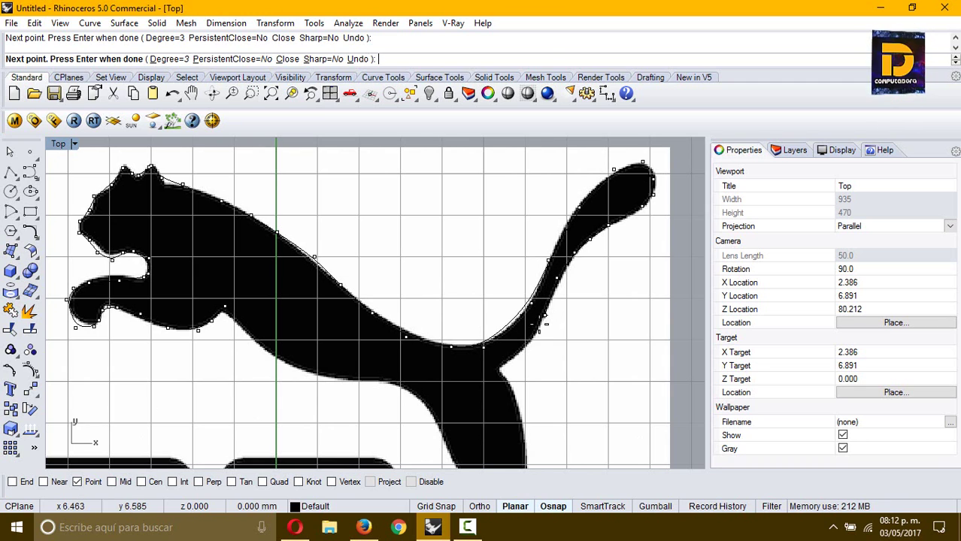
scroll(504, 369, "up", 3)
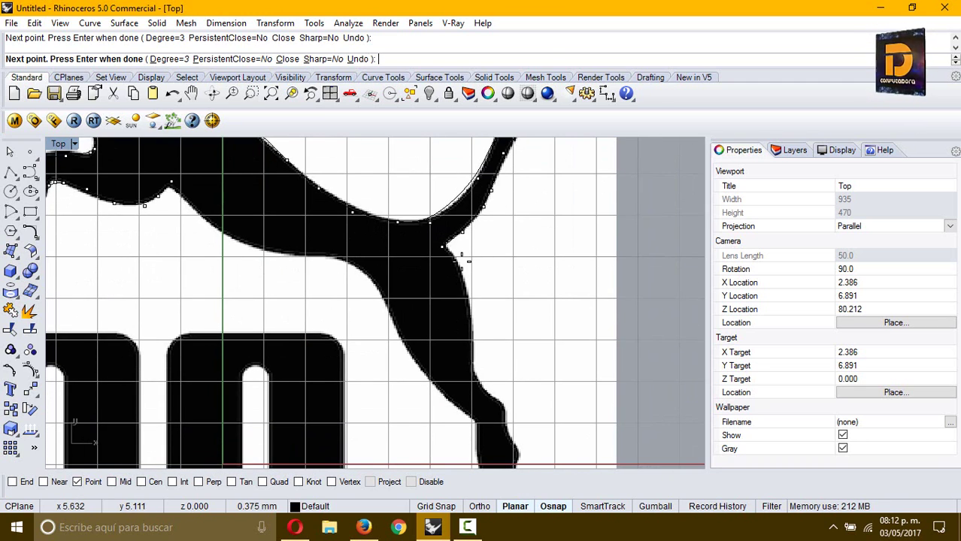
Continue the curve down the back edge of the hind leg and around the hind paw
scroll(481, 316, "up", 1)
left_click(500, 352)
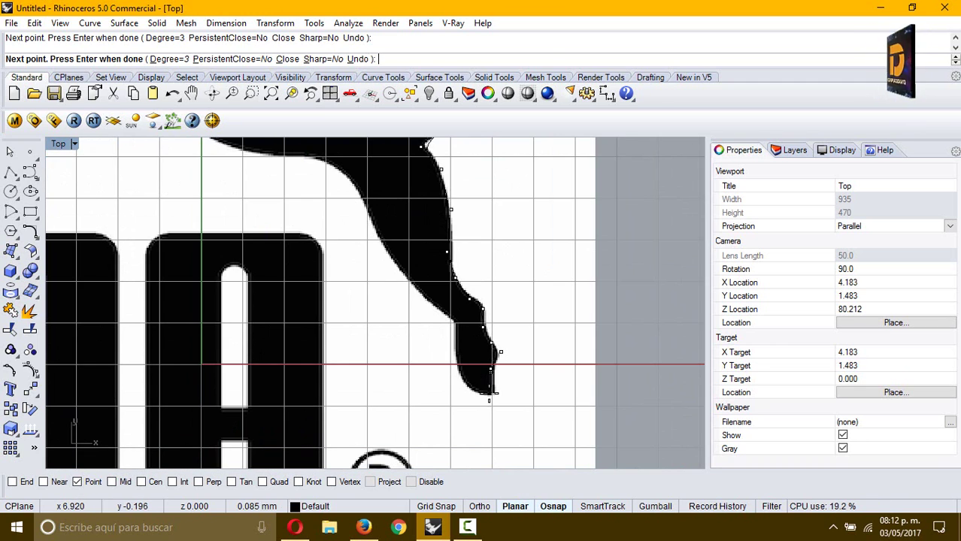
left_click(488, 393)
left_click(487, 401)
left_click(464, 385)
left_click(453, 369)
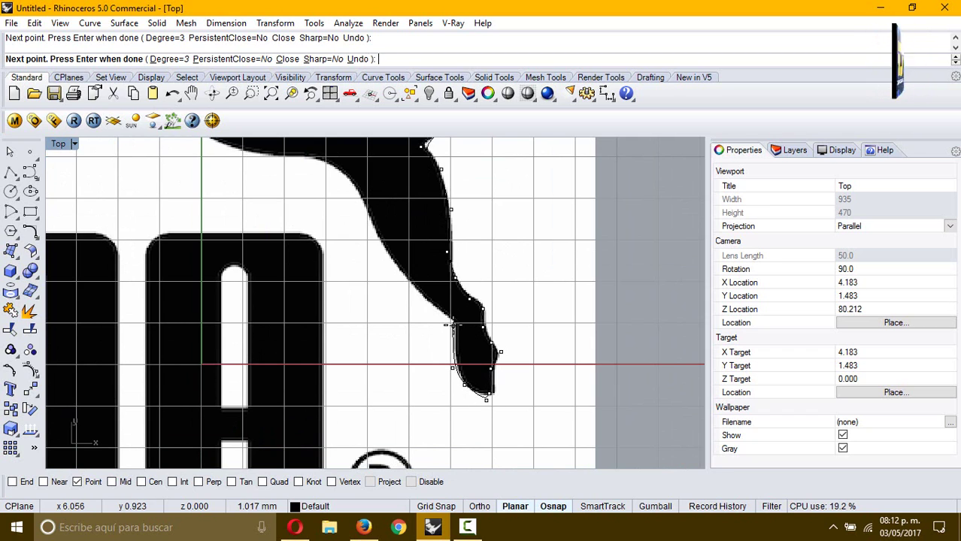
Continue the curve up the hind leg's front edge and along the belly, closing it at the start point behind the foreleg
left_click(450, 325)
left_click(399, 271)
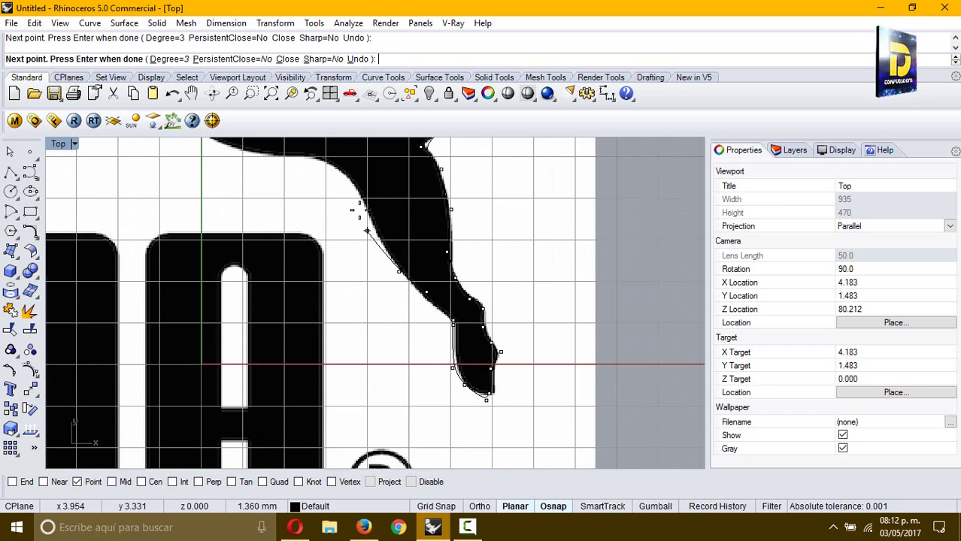
left_click(366, 225)
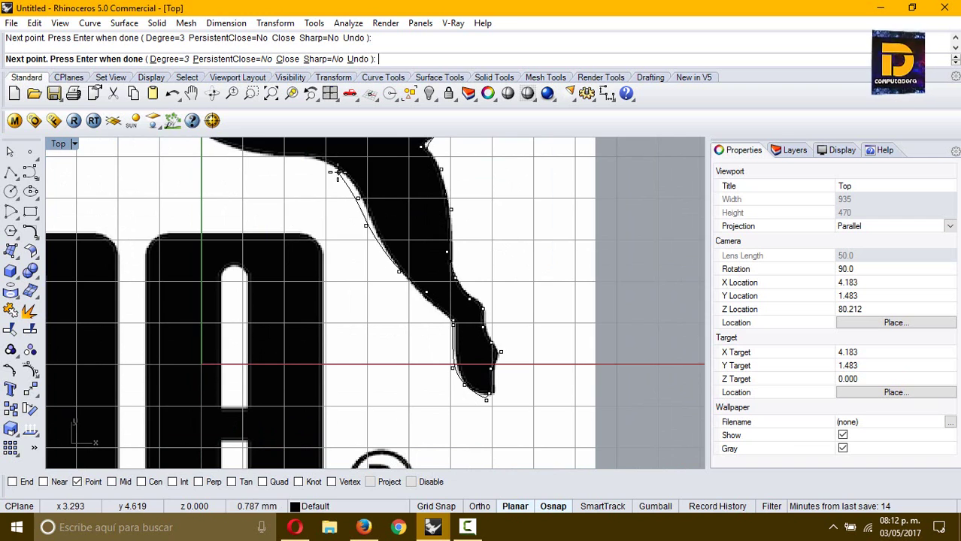
right_click_drag(338, 179, 514, 316)
left_click(480, 297)
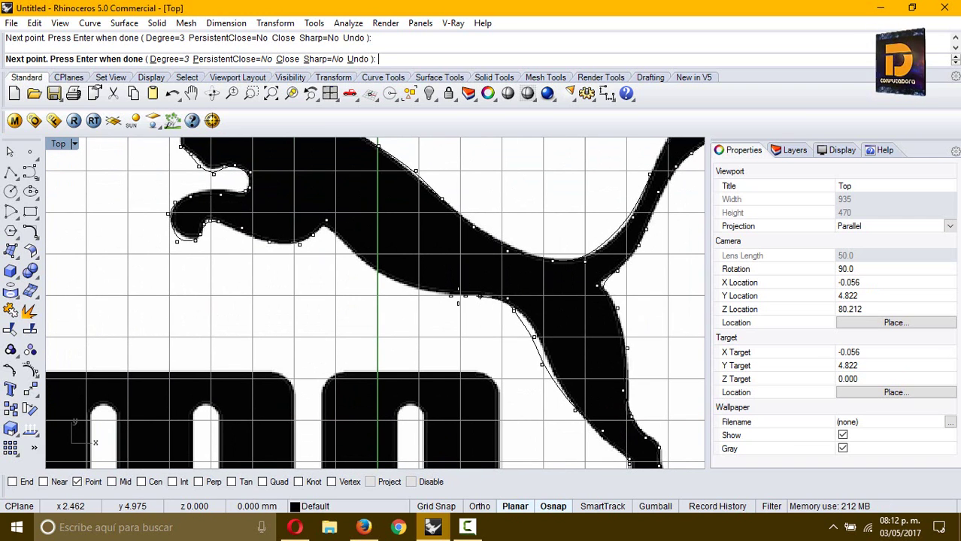
left_click(443, 296)
left_click(376, 269)
left_click(327, 222)
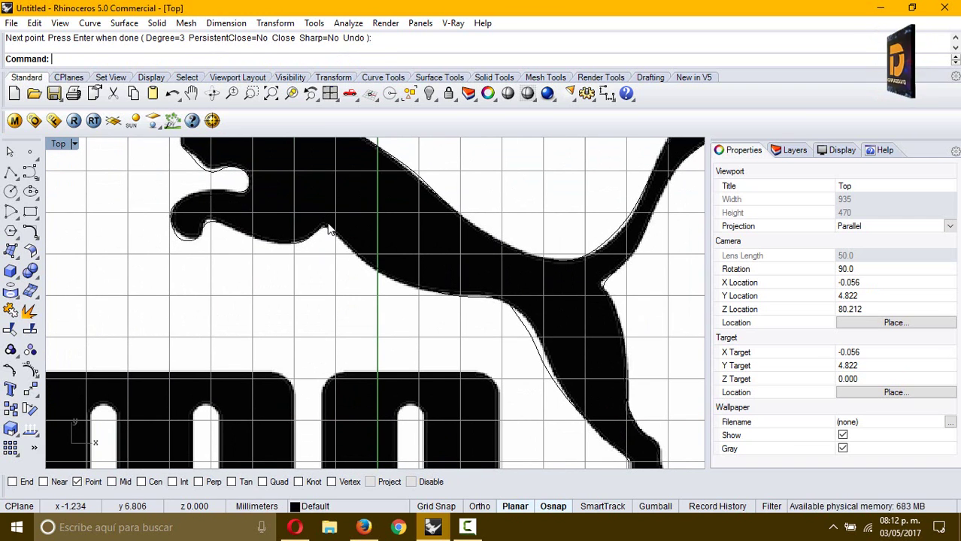
Turn on the End object snap and move the closed puma curve up and to the left of the image's puma
left_click(332, 227)
scroll(357, 300, "down", 4)
right_click_drag(332, 304, 410, 322)
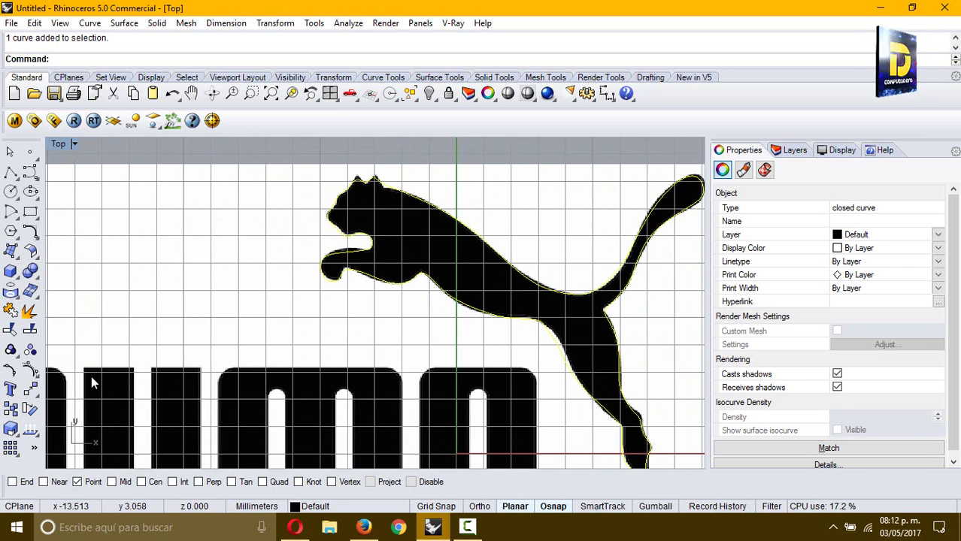
left_click(25, 482)
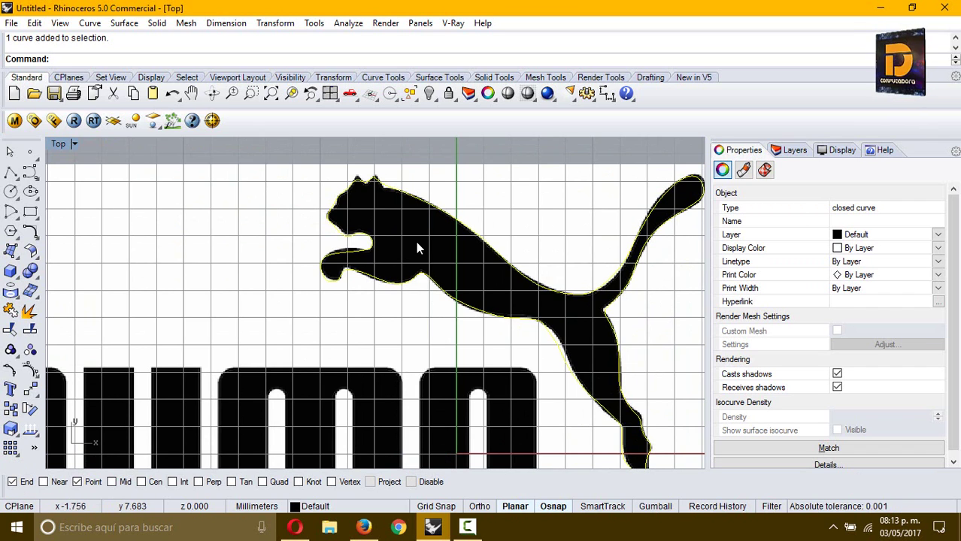
scroll(411, 178, "up", 2)
scroll(447, 221, "down", 2)
left_click_drag(450, 218, 147, 144)
left_click(164, 259)
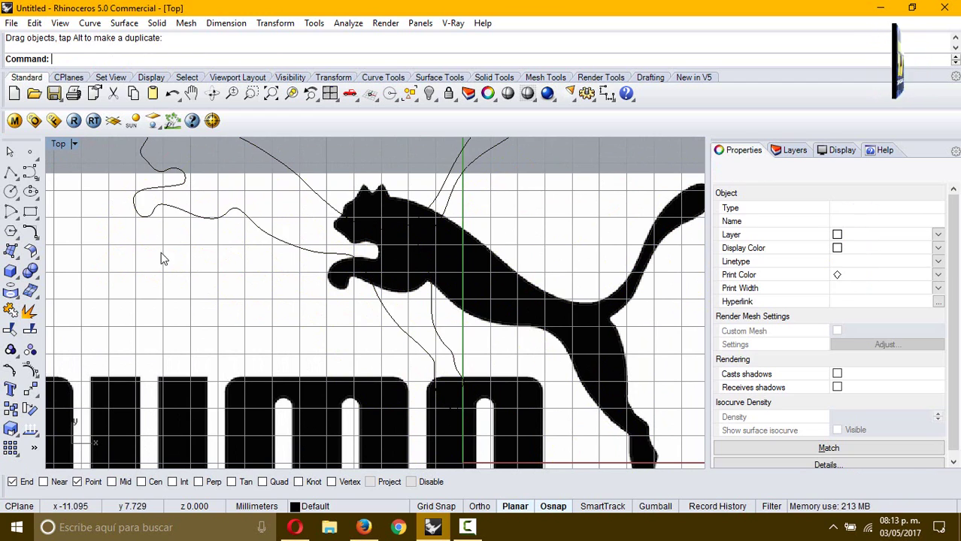
Look through the Background Bitmap options of the Top viewport and close them without choosing any
right_click_drag(236, 230, 349, 261)
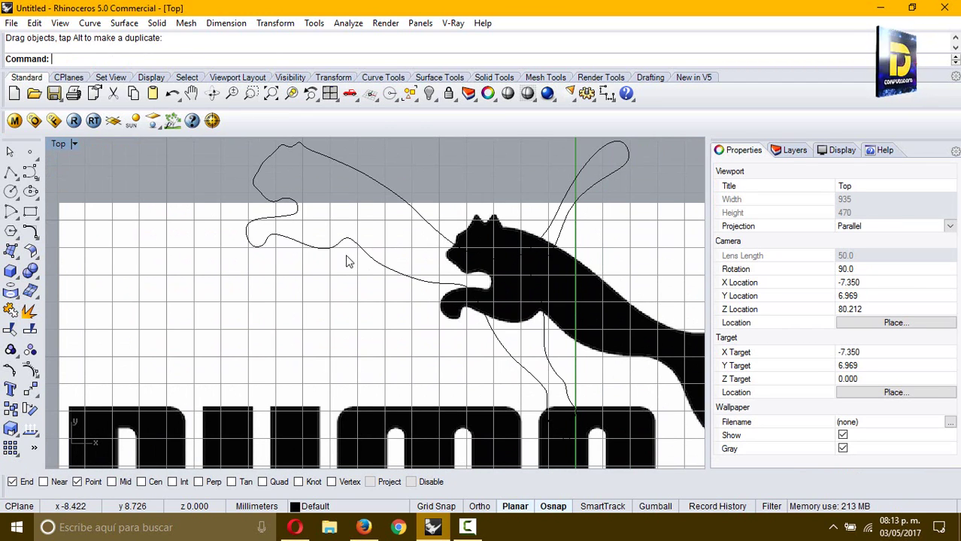
right_click_drag(226, 218, 291, 262)
scroll(111, 154, "down", 2)
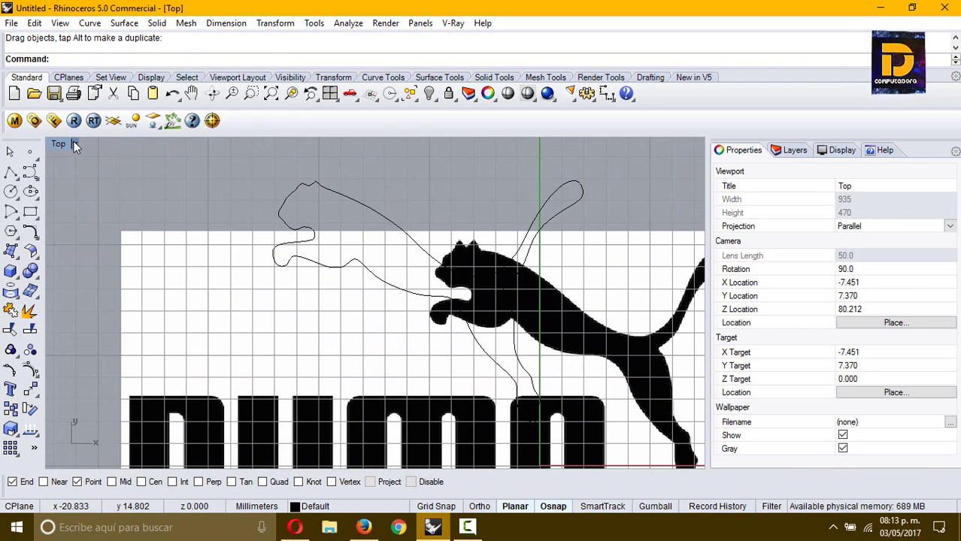
left_click(73, 143)
mouse_move(155, 387)
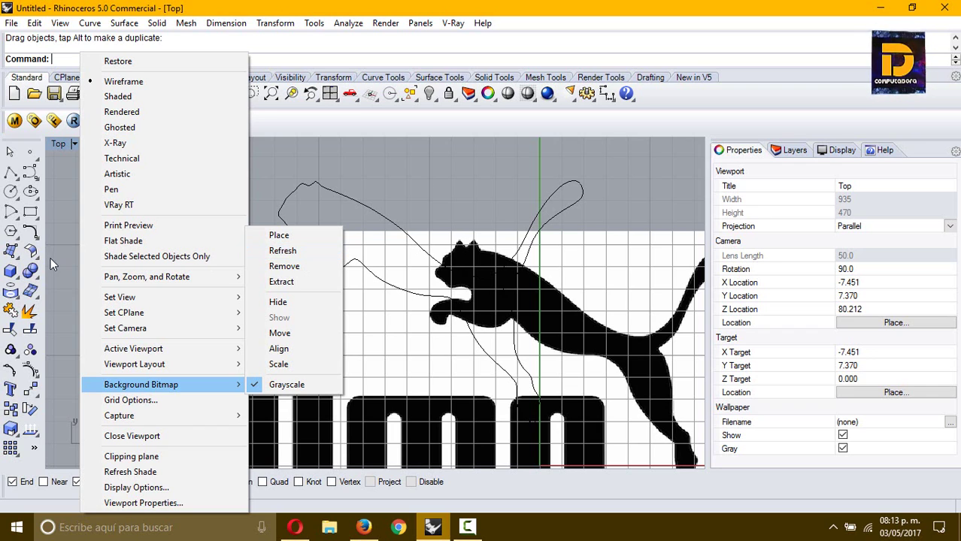
left_click(65, 241)
left_click(18, 256)
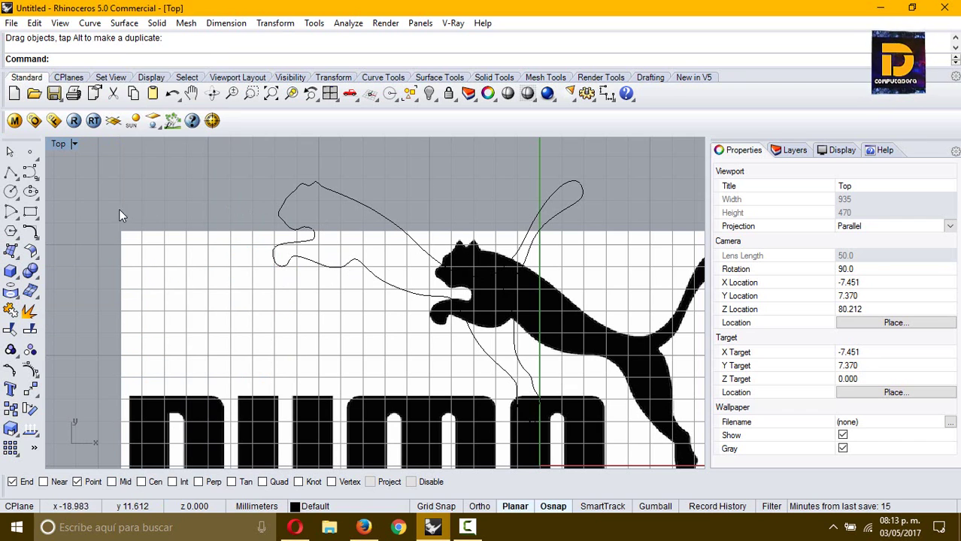
right_click_drag(203, 236, 237, 220)
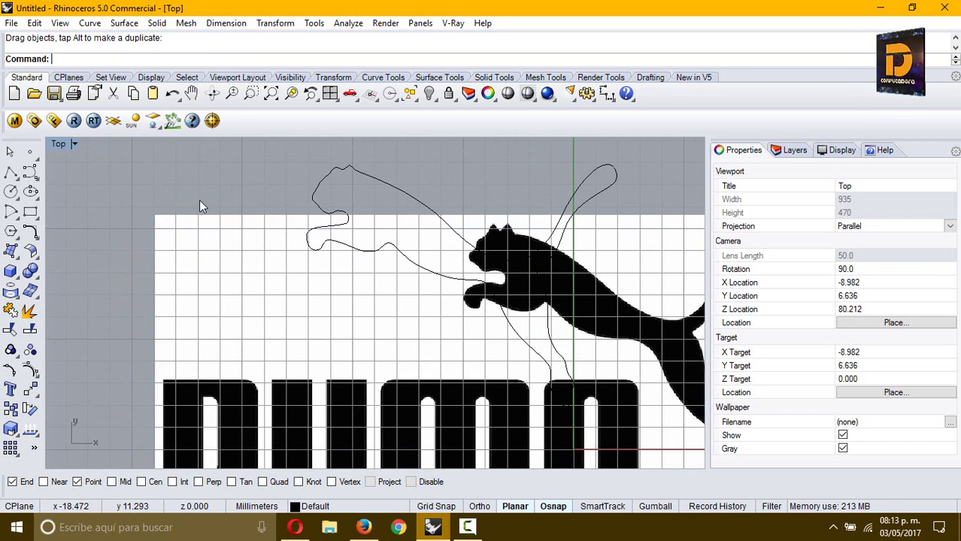
Restore the four-viewport layout and move the puma curve left in the Top view, clear of the image's puma
double_click(58, 142)
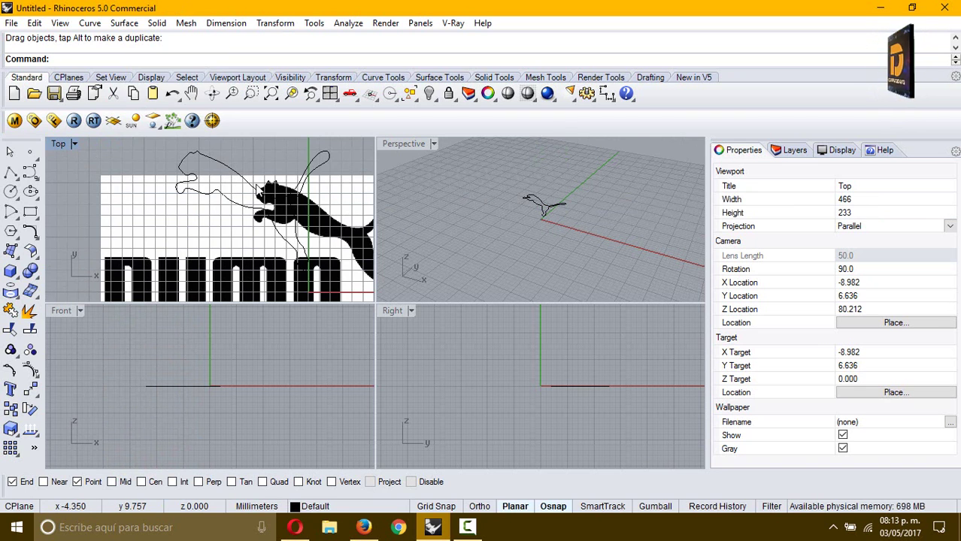
left_click_drag(250, 180, 158, 167)
left_click(235, 182)
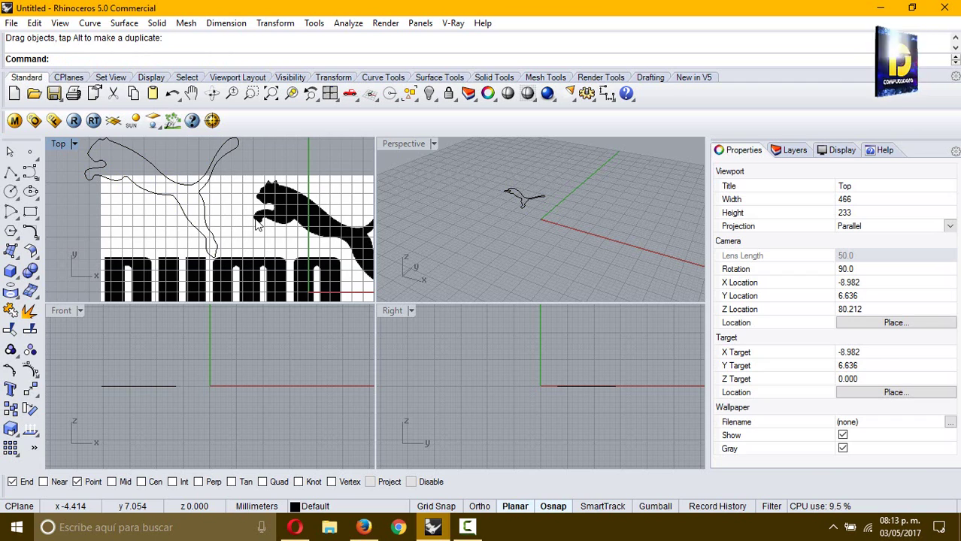
Move the puma curve further up and left in the Top view, past the image's left edge, and deselect it
right_click_drag(225, 253, 302, 262)
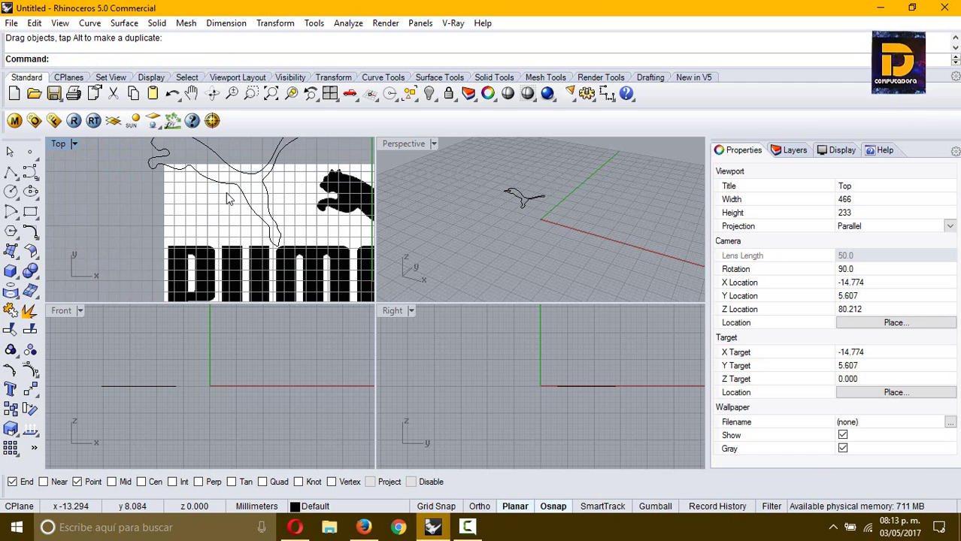
right_click_drag(205, 182, 199, 212)
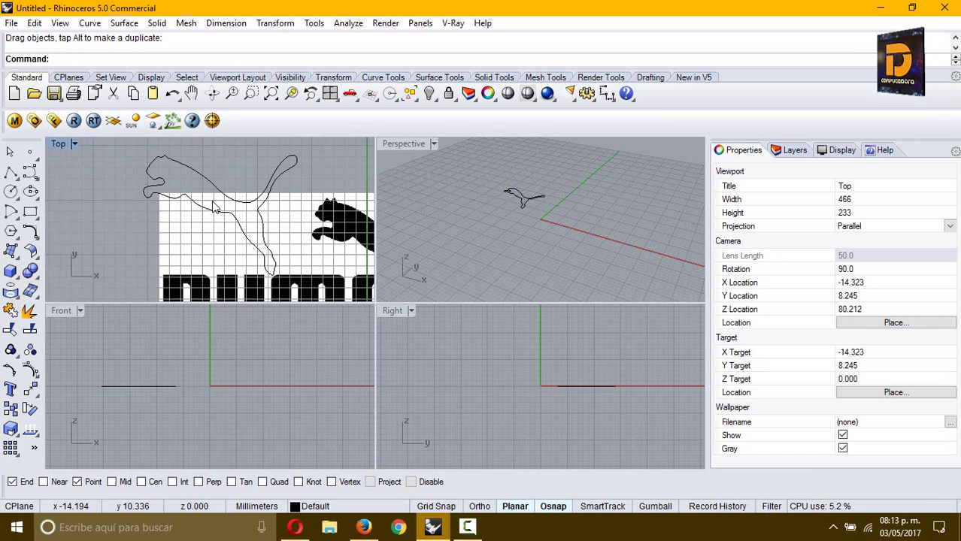
left_click_drag(212, 204, 98, 173)
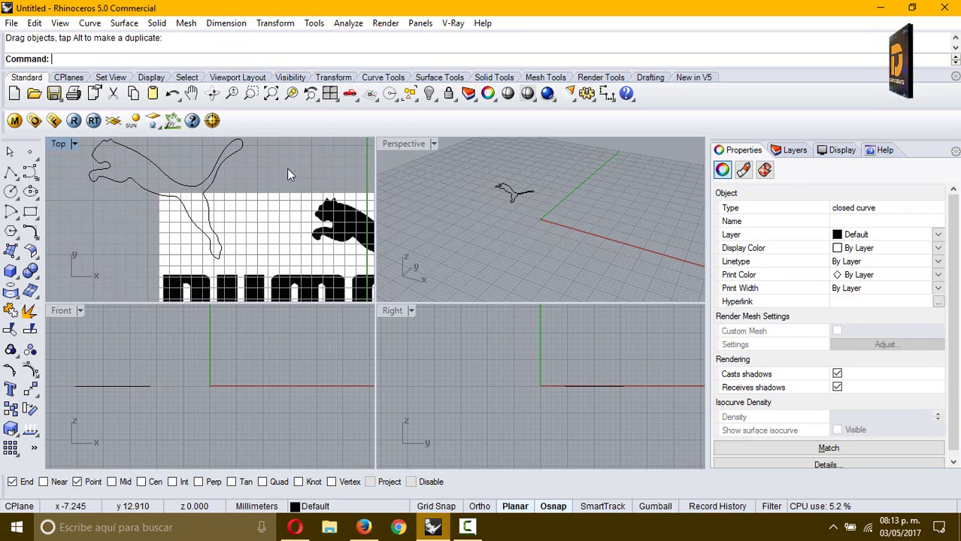
left_click(286, 169)
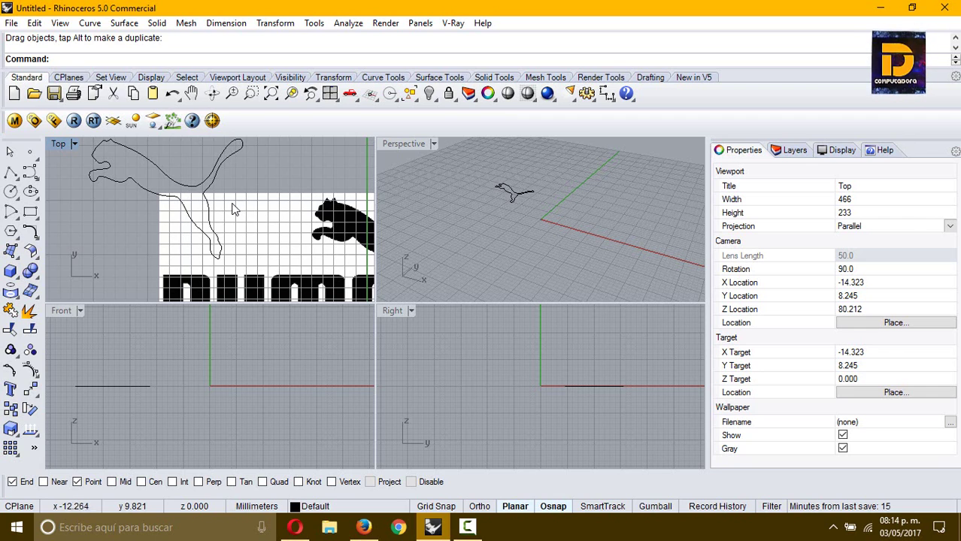
scroll(233, 203, "up", 2)
right_click_drag(232, 204, 274, 228)
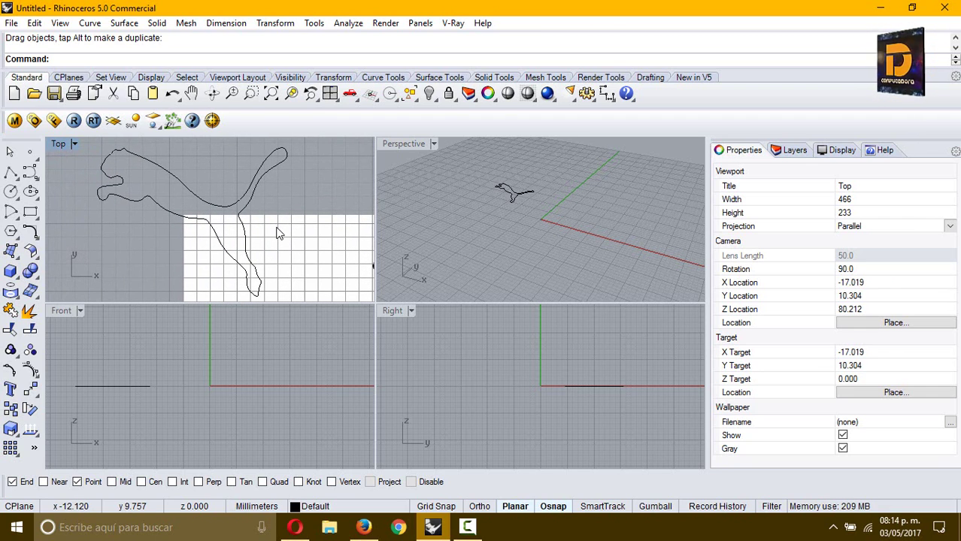